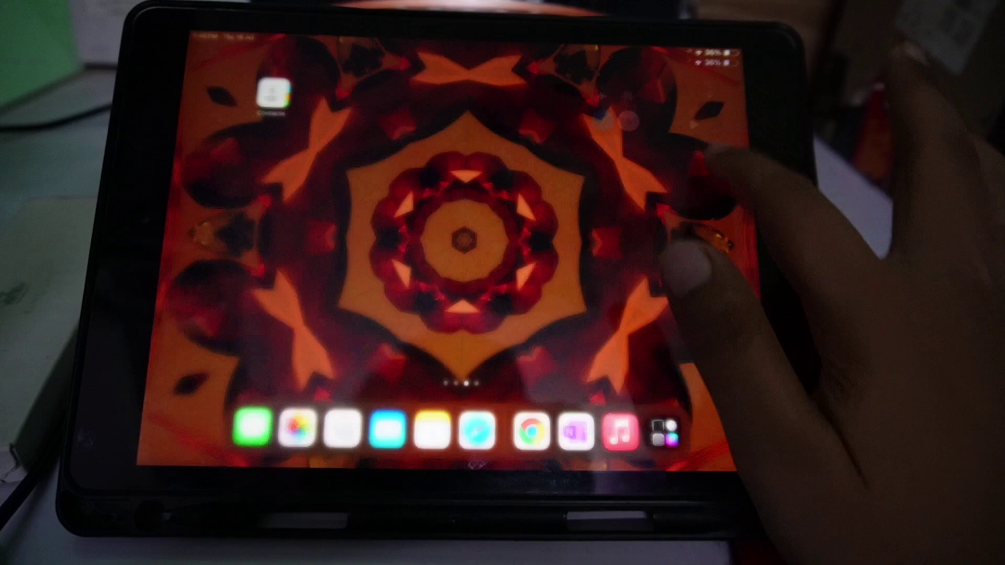
# Step: Start a screen recording from Control Center after dismissing its options popup, then close Control Center
pyautogui.moveTo(707, 59); pyautogui.dragTo(696, 259)
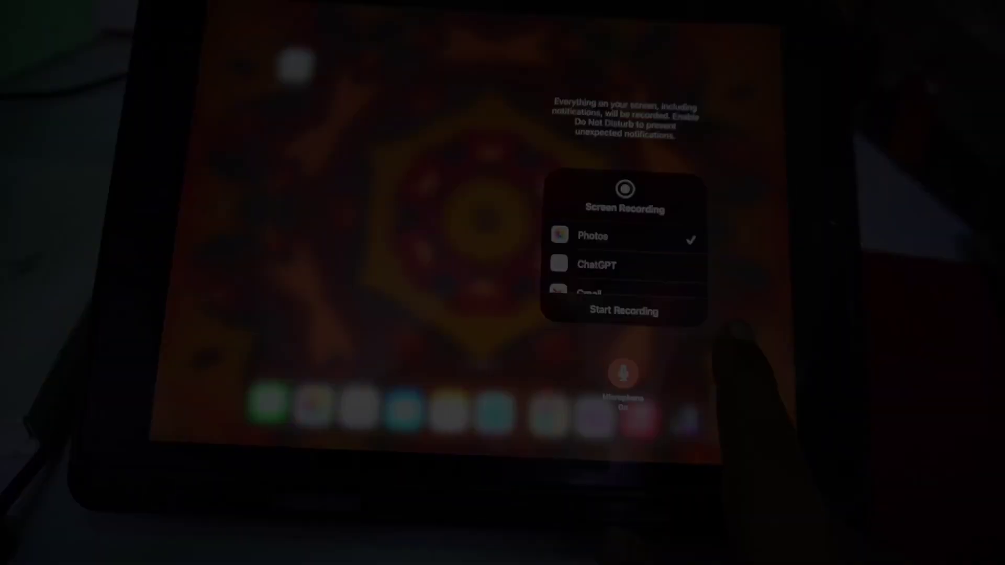
pyautogui.click(550, 354)
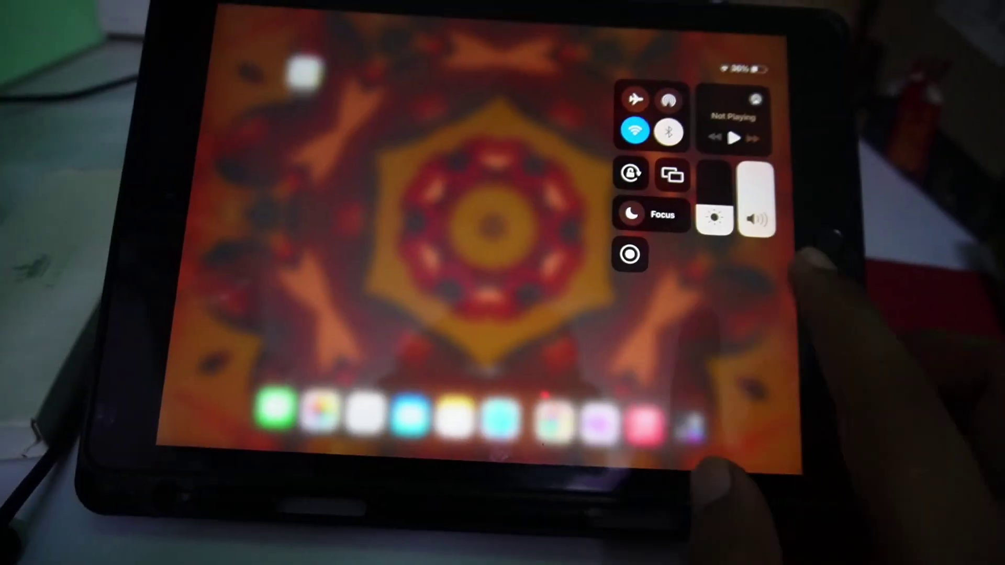
pyautogui.click(629, 260)
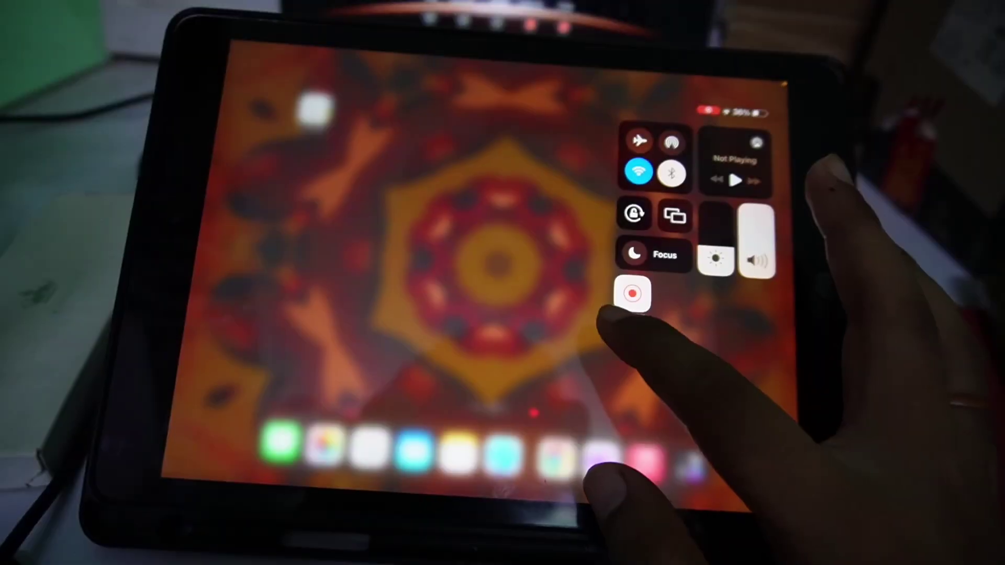
pyautogui.click(644, 331)
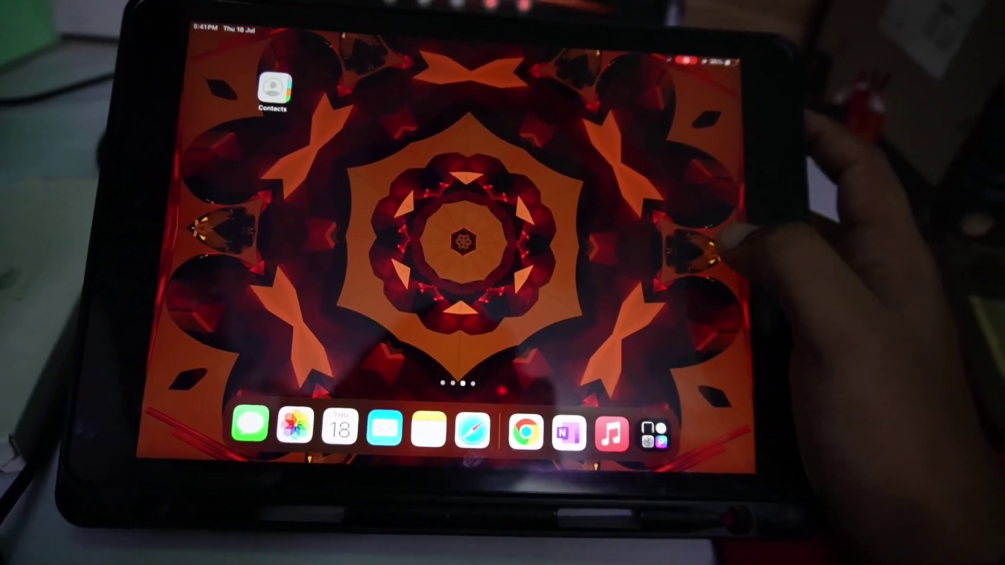
# Step: Move to the home screen page with clock, calendar and notes widgets, then pull down Control Center
pyautogui.moveTo(731, 240); pyautogui.dragTo(621, 267)
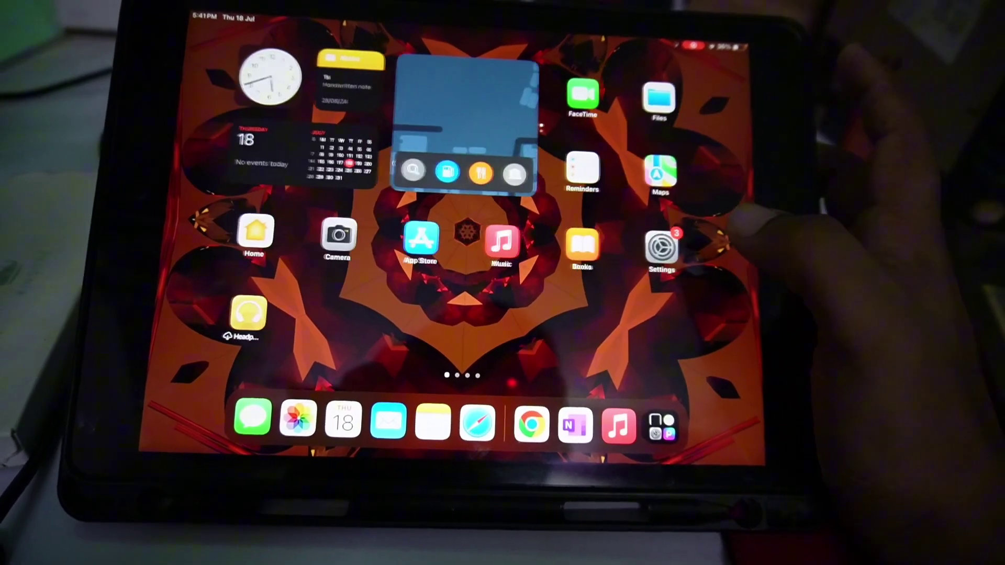
pyautogui.moveTo(707, 43); pyautogui.dragTo(691, 196)
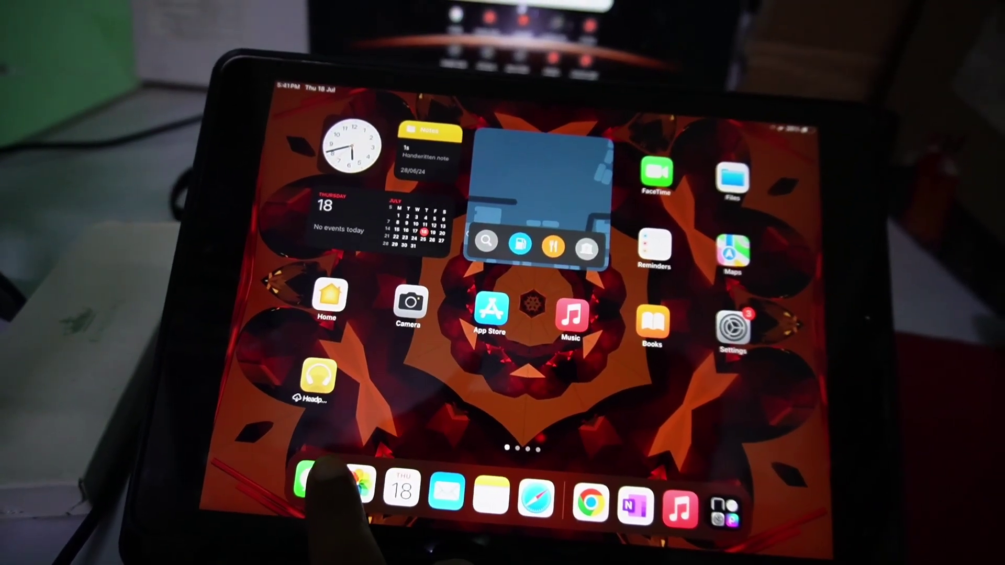
# Step: Open Photos, close Control Center, and start editing the latest screen recording
pyautogui.click(360, 486)
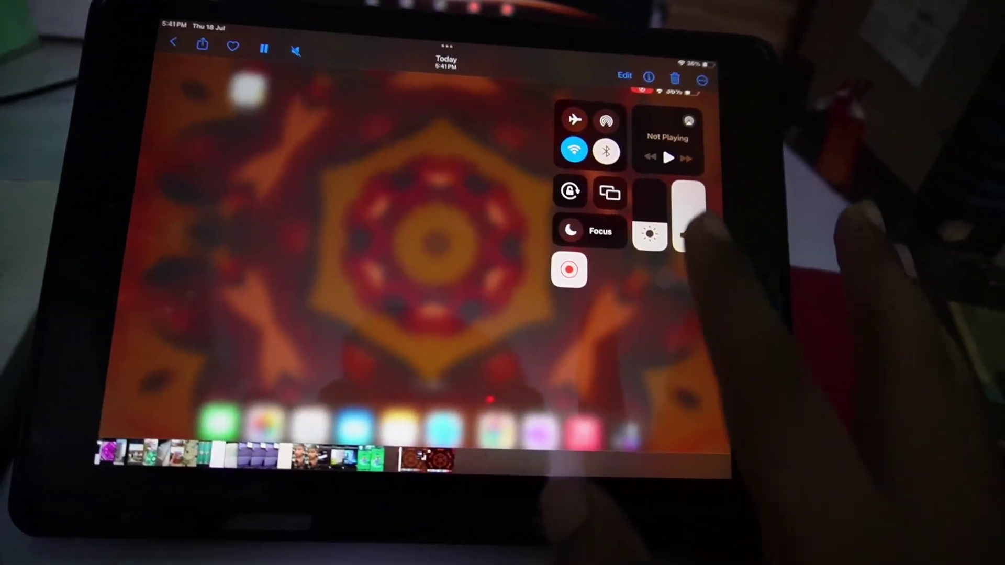
pyautogui.click(691, 330)
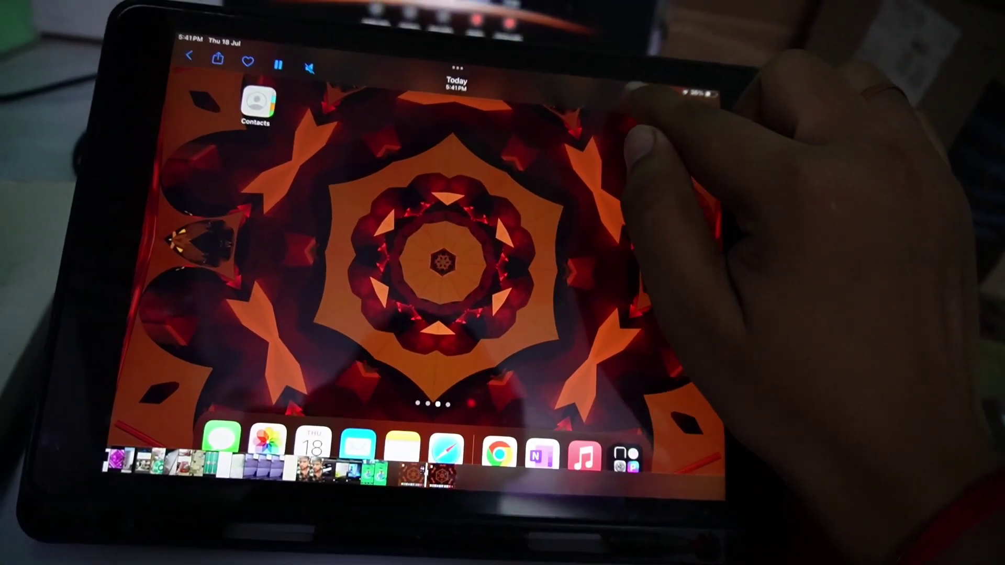
pyautogui.click(633, 111)
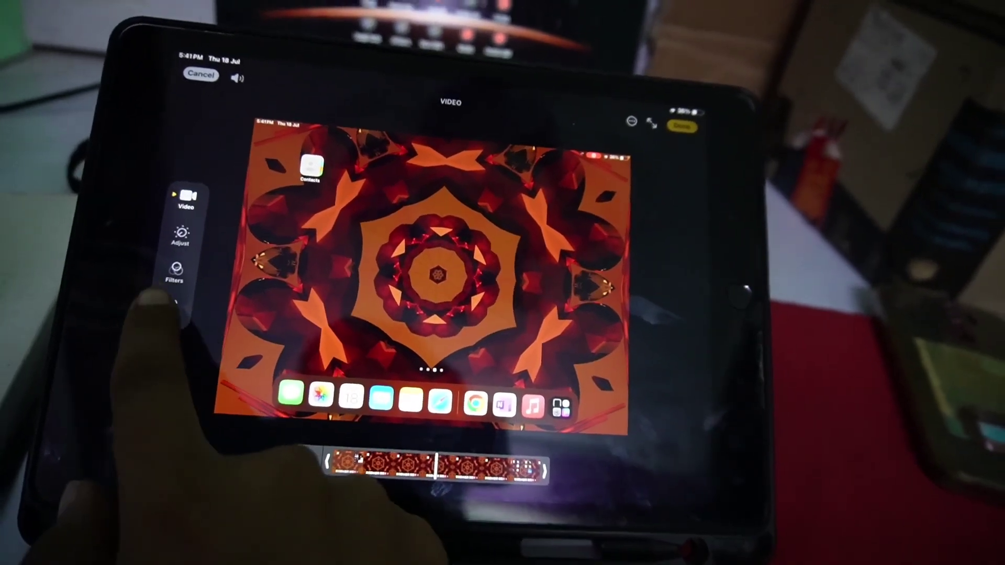
# Step: Crop the recording to a 16:9 aspect ratio, reposition the crop box, and save the edit
pyautogui.click(177, 308)
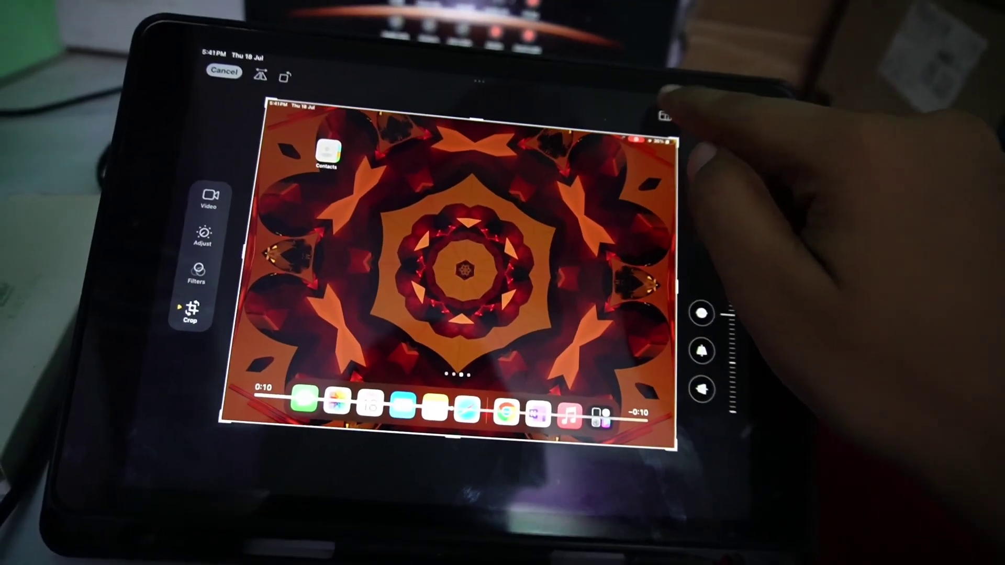
pyautogui.click(664, 116)
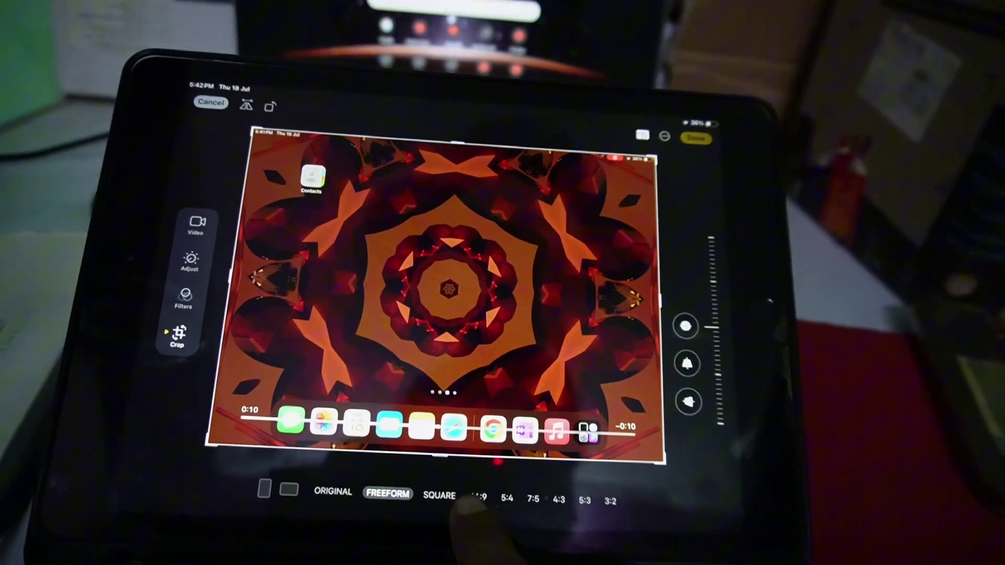
pyautogui.click(462, 489)
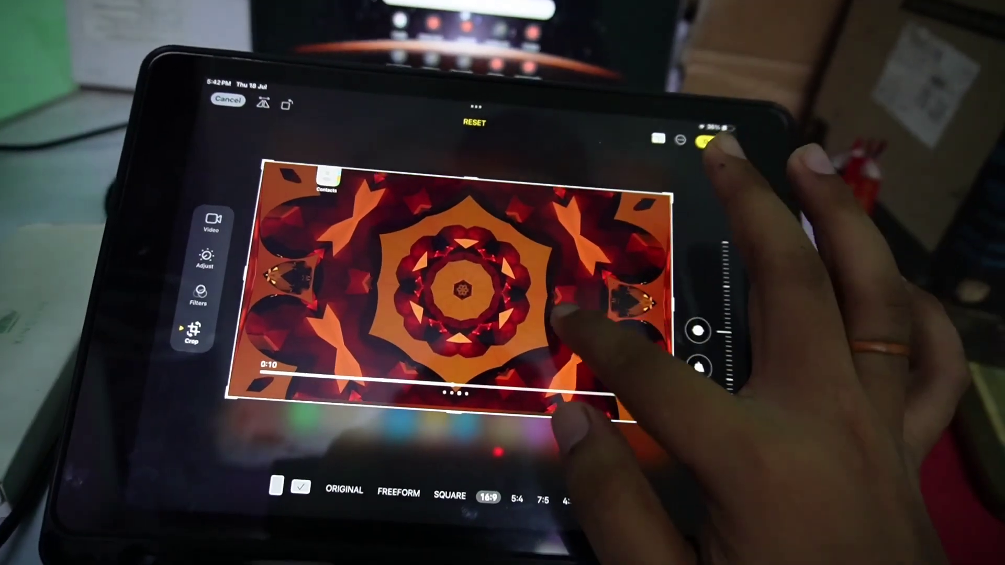
pyautogui.moveTo(573, 325); pyautogui.dragTo(562, 342)
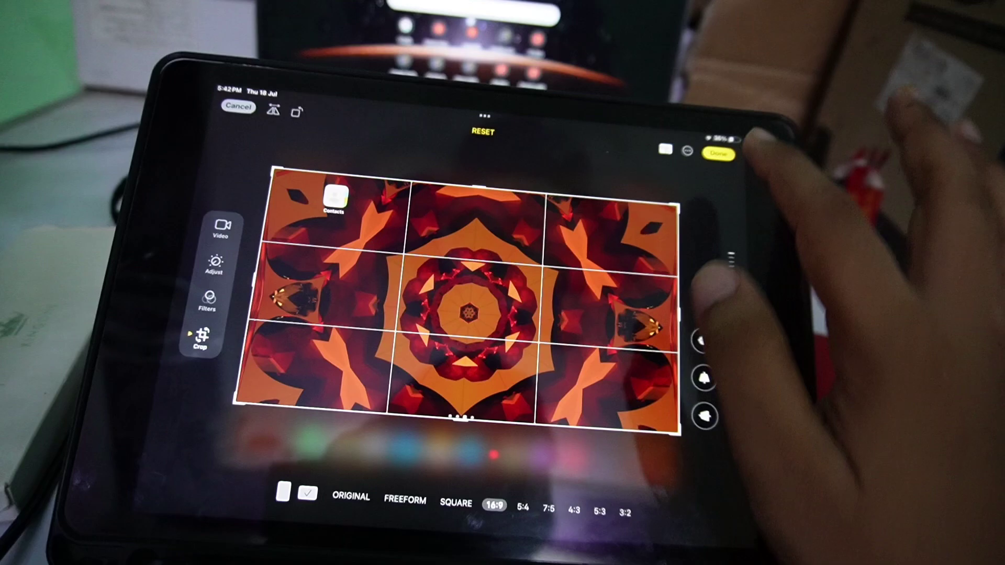
pyautogui.click(710, 156)
pyautogui.moveTo(735, 118); pyautogui.dragTo(735, 314)
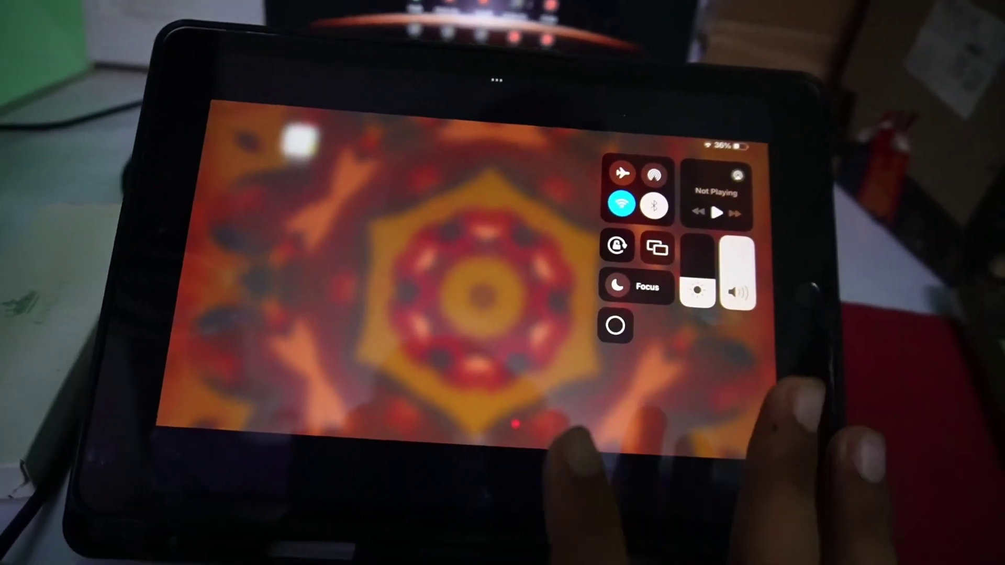
# Step: End the screen recording via its Control Center button and dismiss Control Center
pyautogui.click(620, 366)
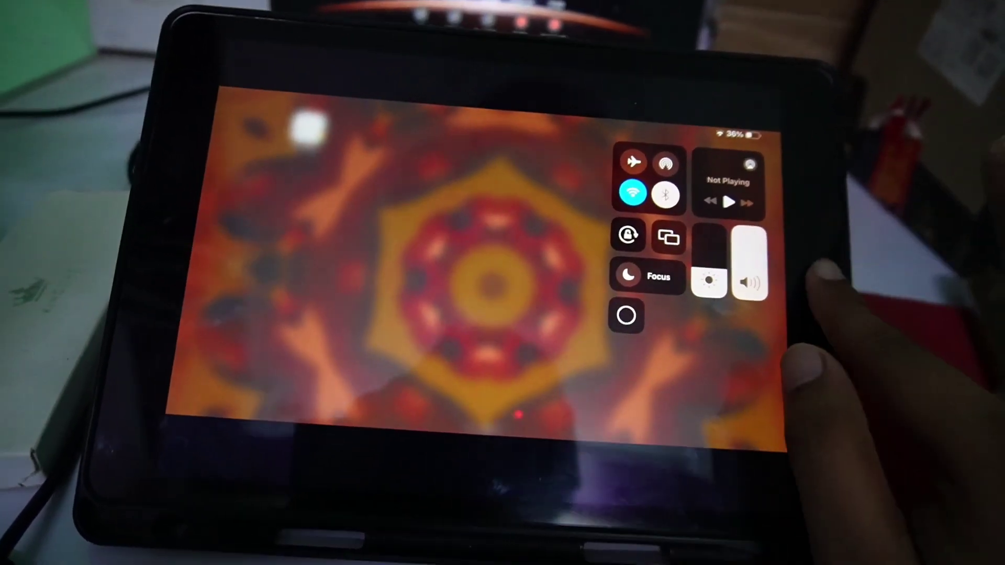
pyautogui.click(747, 377)
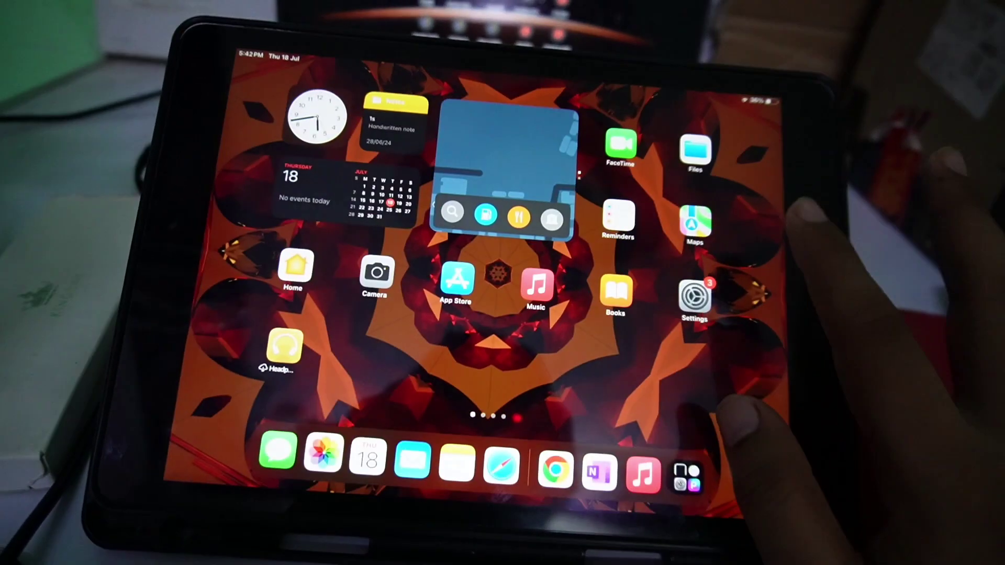